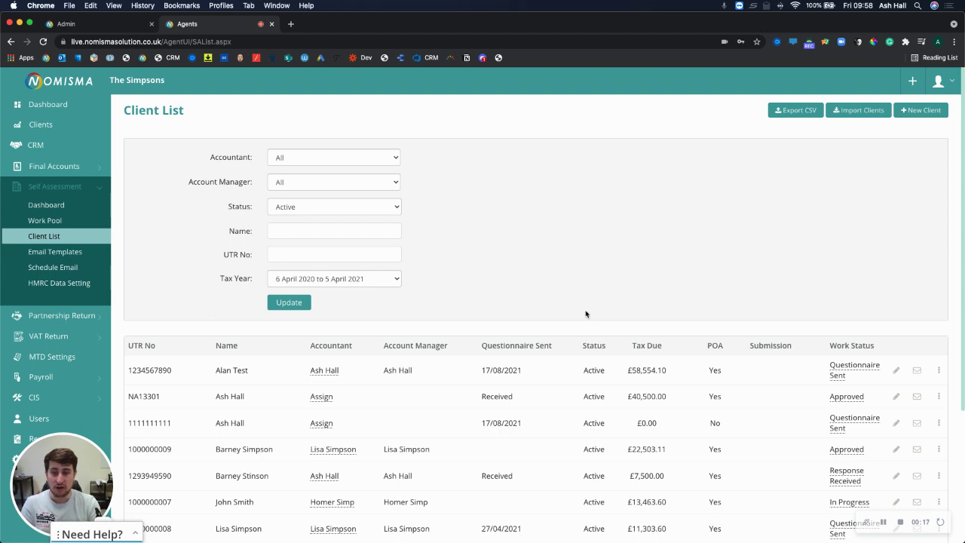
# - Open the client's communications and start an eSign email for the tax return documents using the E-SIGNATURE template
pyautogui.scroll(-3, 519, 342)
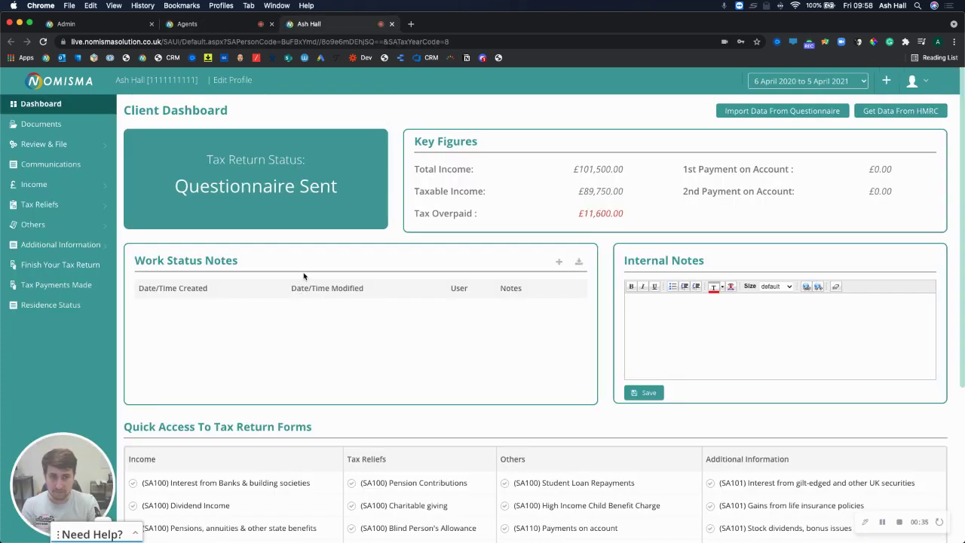
pyautogui.click(55, 165)
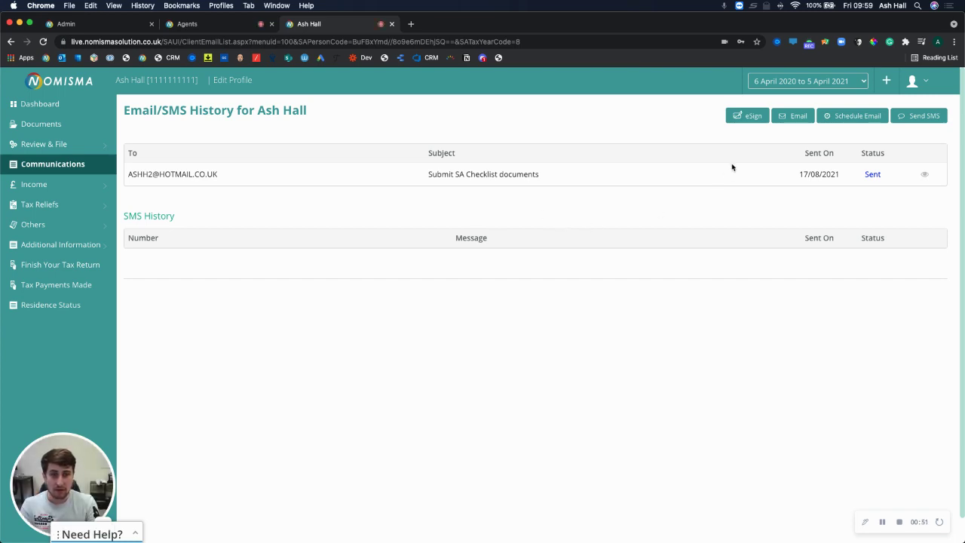
pyautogui.click(746, 121)
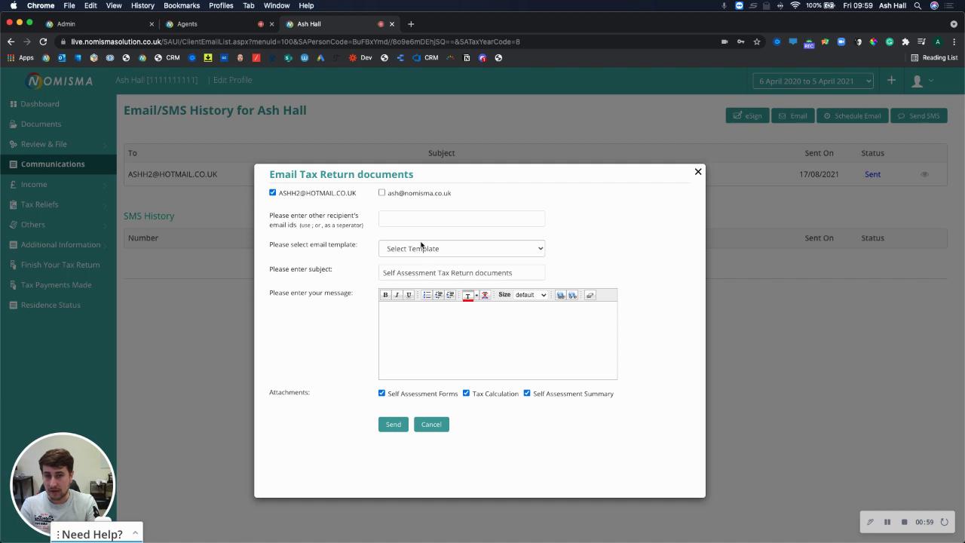
pyautogui.click(421, 248)
pyautogui.click(392, 257)
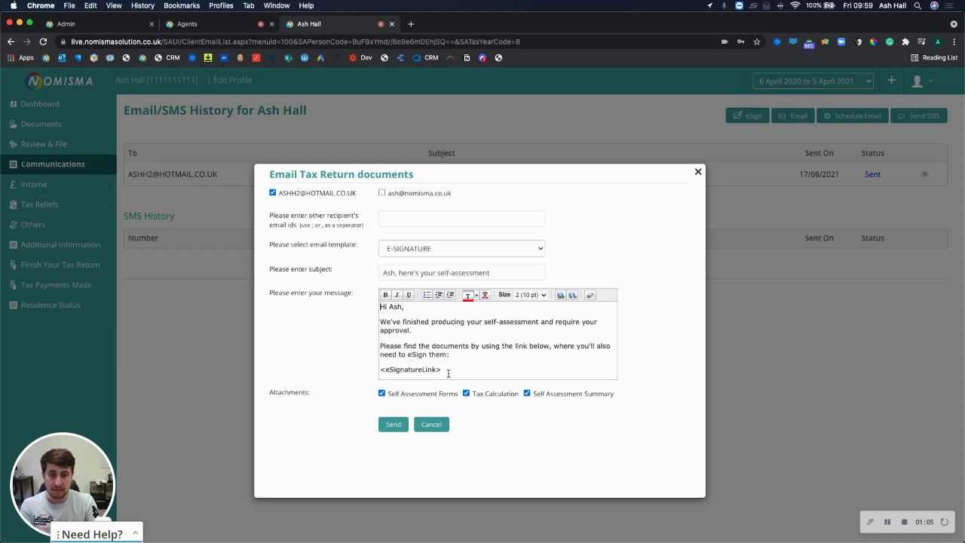
# - Review the eSign email message from greeting to sign-off, including the <eSignatureLink> placeholder
pyautogui.moveTo(448, 374); pyautogui.dragTo(378, 319)
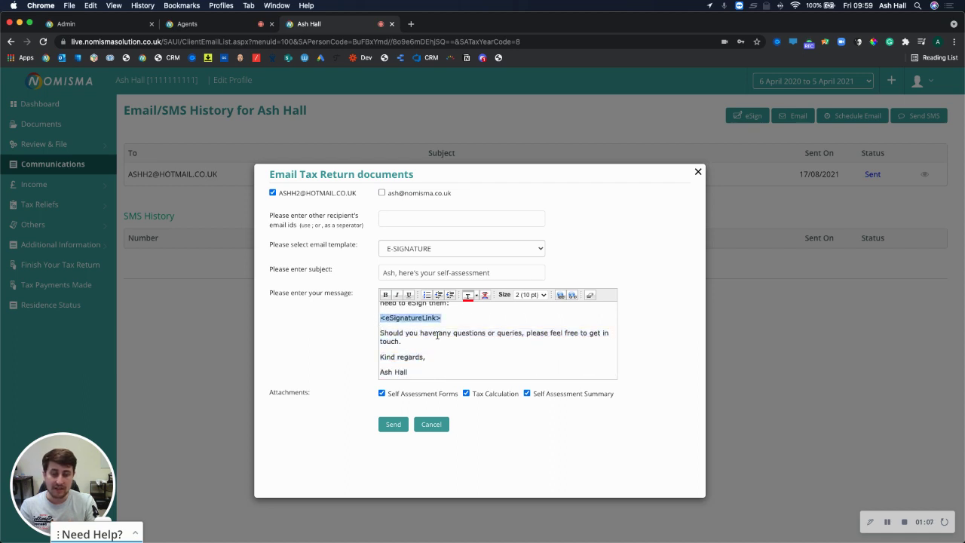
pyautogui.scroll(4, 438, 335)
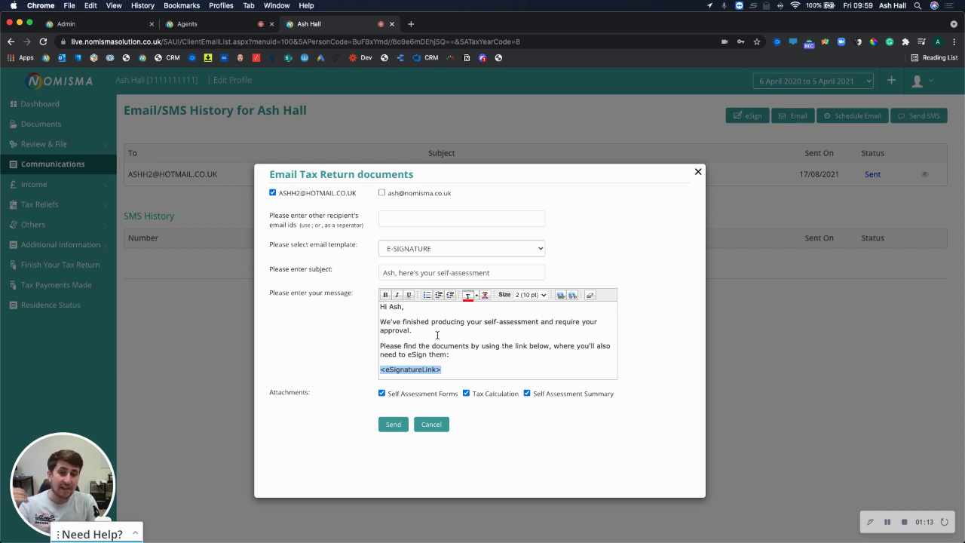
pyautogui.scroll(-4, 437, 335)
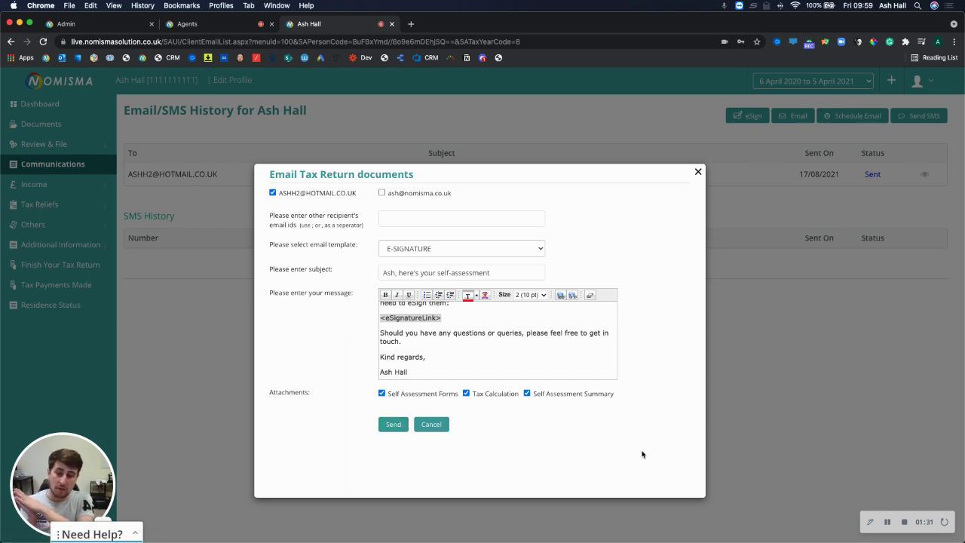
pyautogui.click(889, 522)
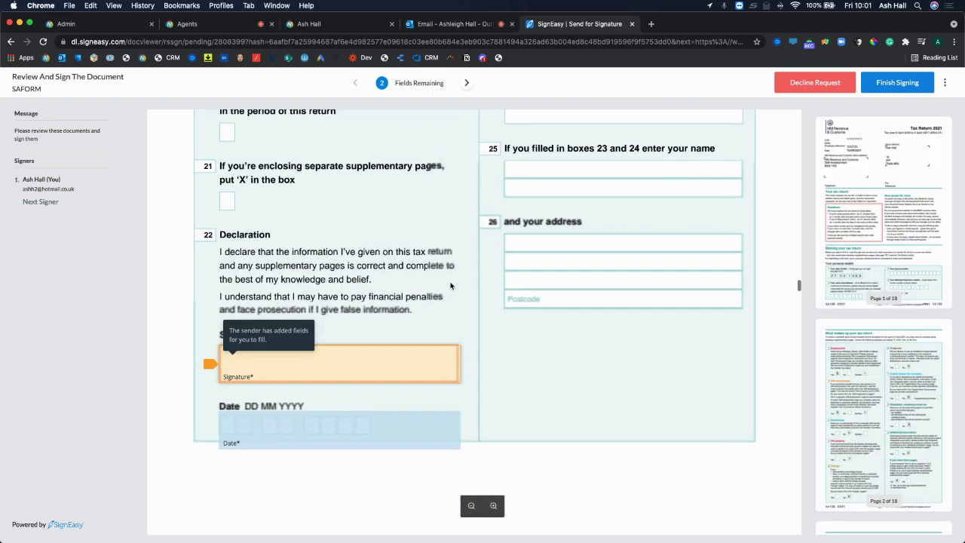
# - Add a typed signature in the first handwriting style to the Signature field of the SAFORM declaration
pyautogui.click(340, 365)
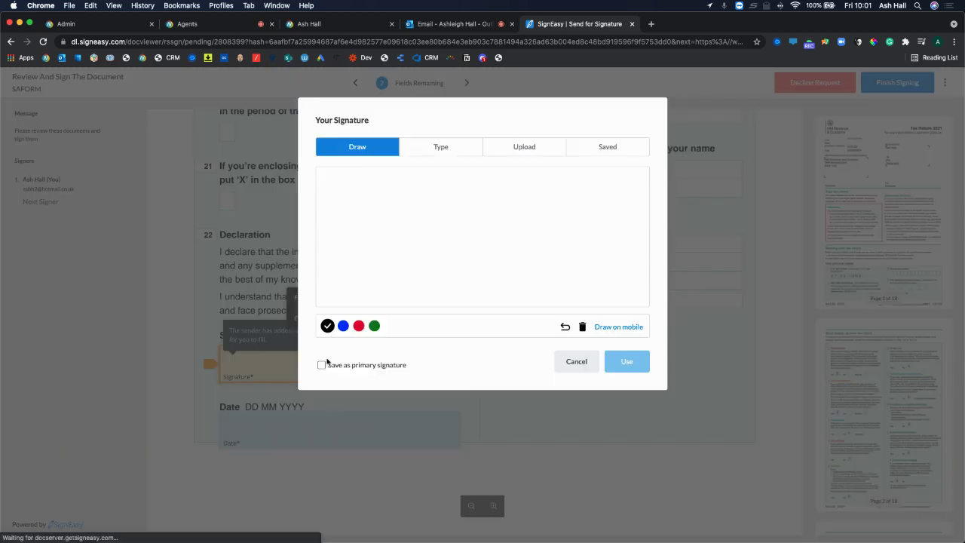
pyautogui.click(454, 150)
pyautogui.click(523, 146)
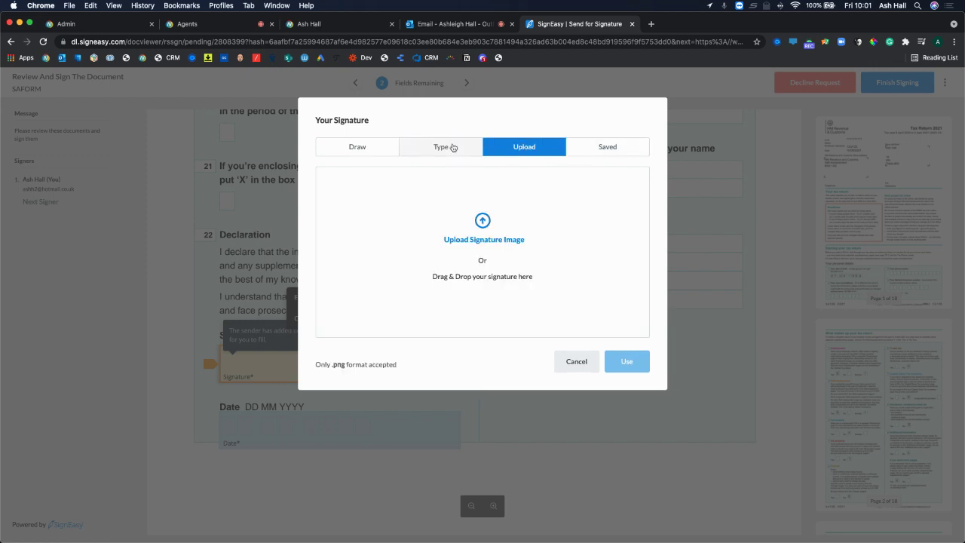
pyautogui.click(451, 147)
pyautogui.click(392, 238)
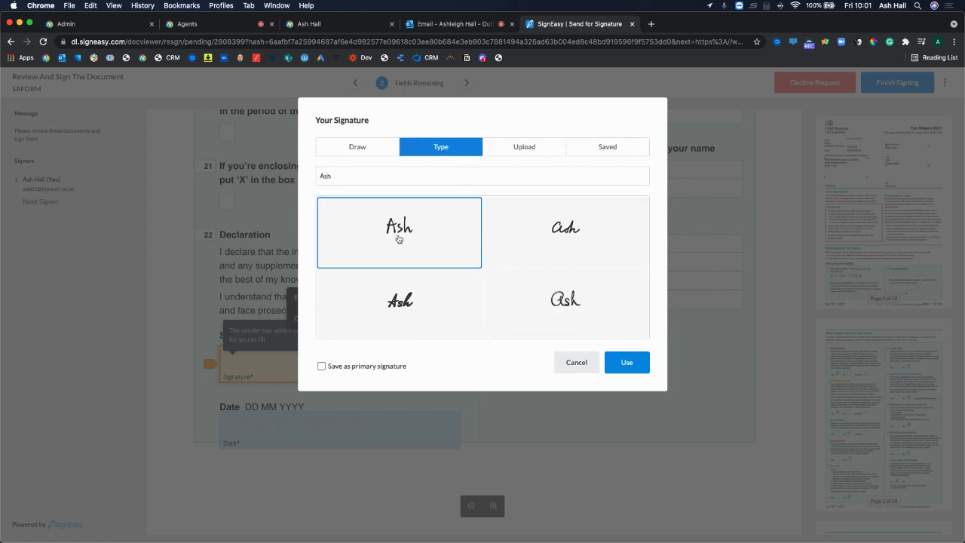
pyautogui.click(623, 362)
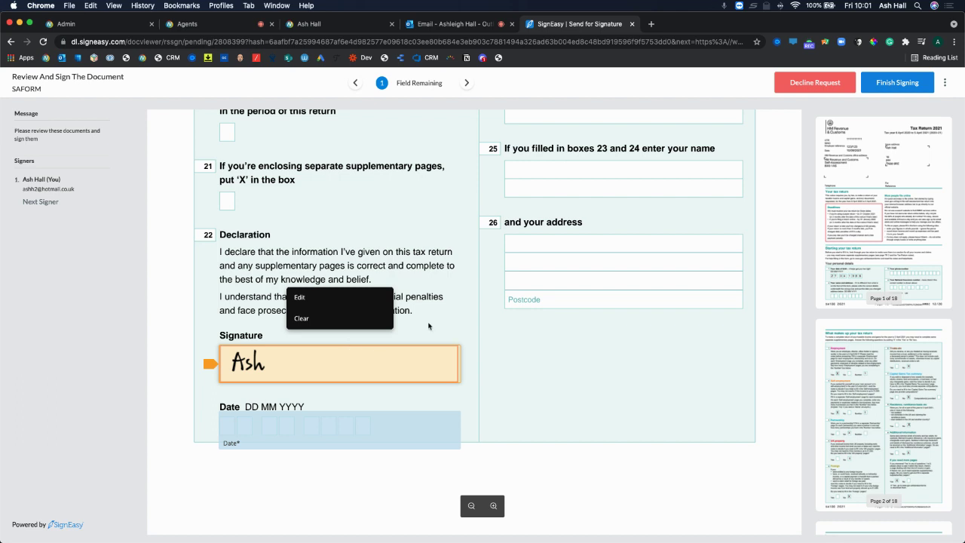
# - Fill the declaration's date field with 10/09/2021 and finish signing the form, consenting to sign electronically
pyautogui.click(317, 423)
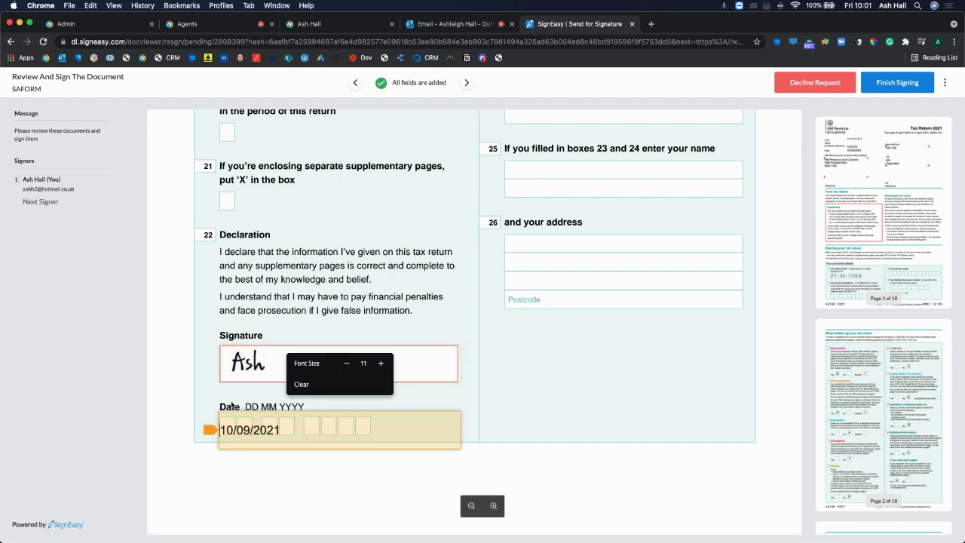
pyautogui.click(903, 89)
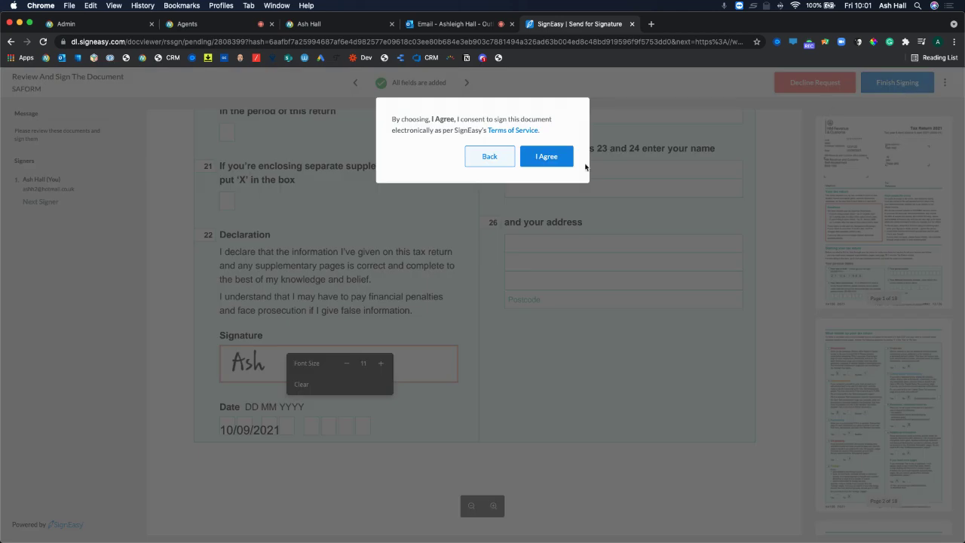
pyautogui.click(560, 159)
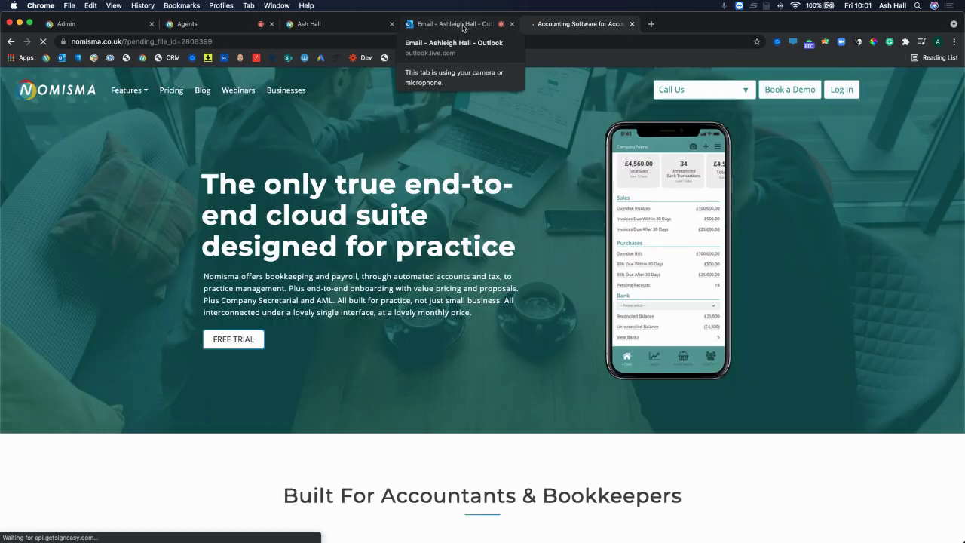
# - Switch to Outlook for the SUMMARY signing request and add a typed signature in the first style to its Signature field
pyautogui.click(463, 28)
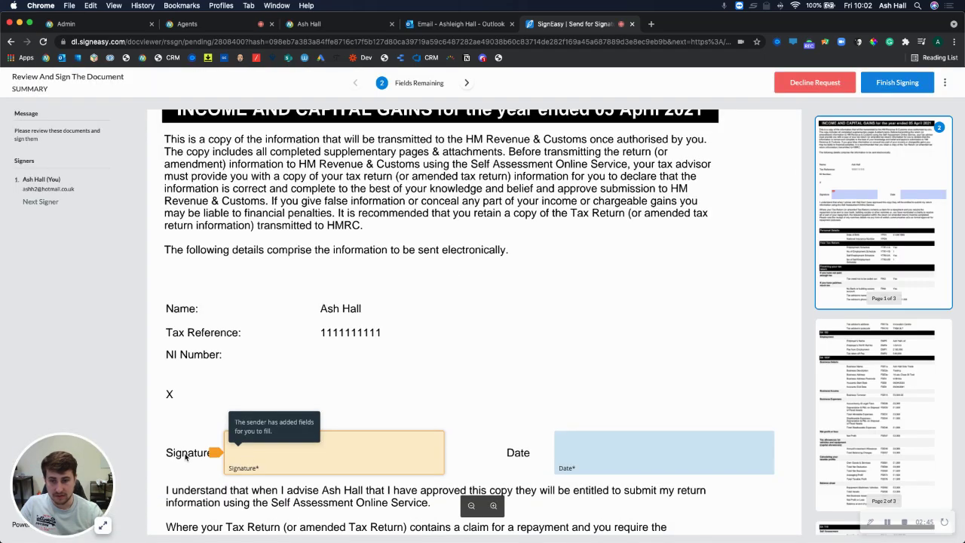
pyautogui.click(284, 456)
pyautogui.click(463, 151)
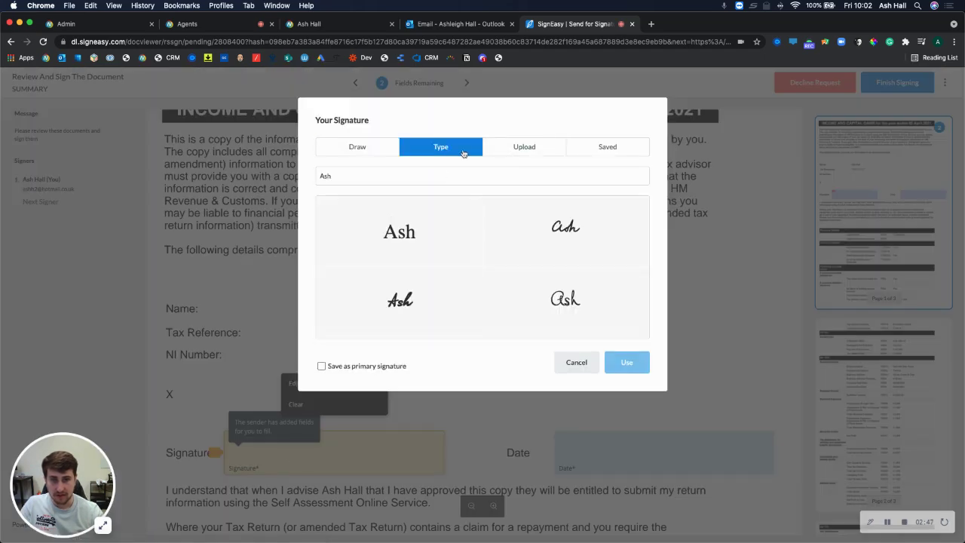
pyautogui.click(390, 231)
pyautogui.click(616, 356)
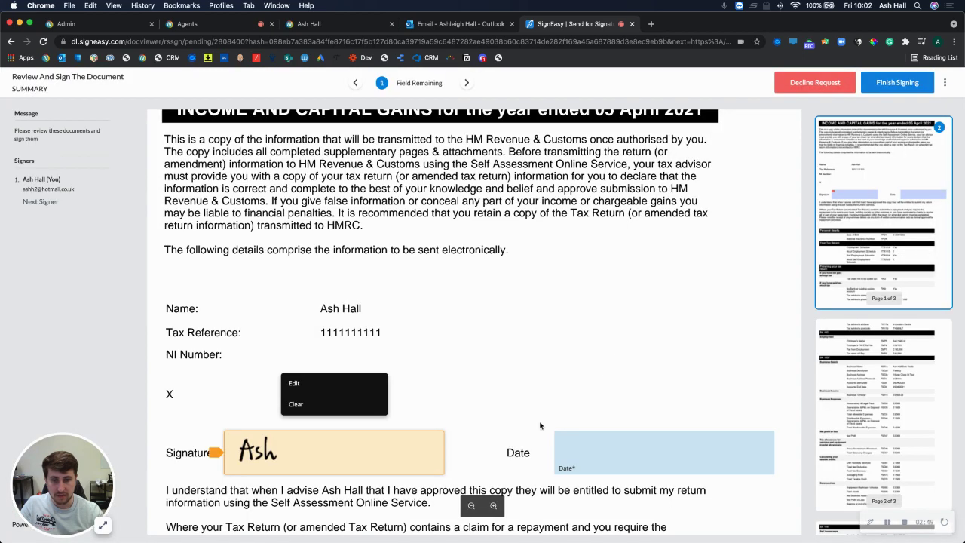
# - Fill the summary's date field with 10/09/2021 and finish signing it, agreeing to the electronic signing terms
pyautogui.click(586, 453)
pyautogui.click(909, 86)
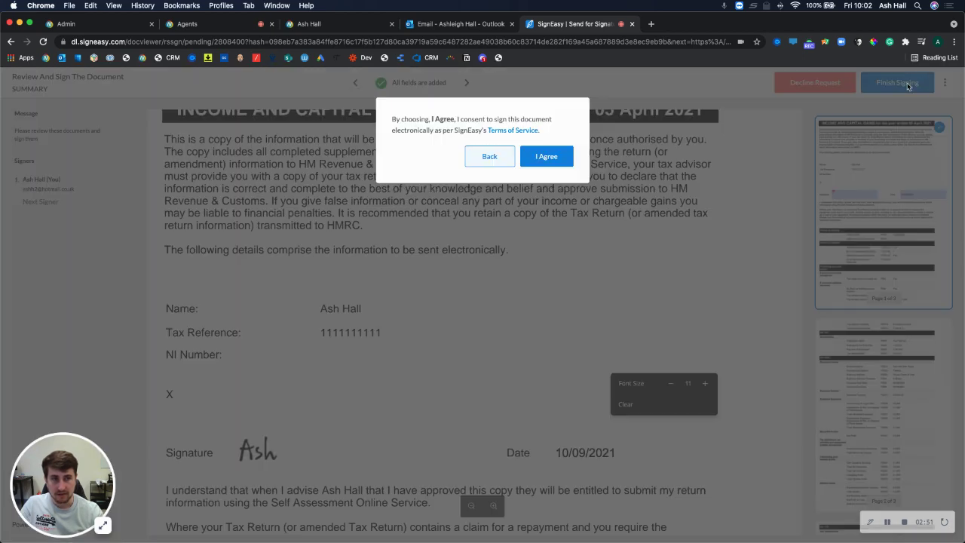
pyautogui.click(561, 159)
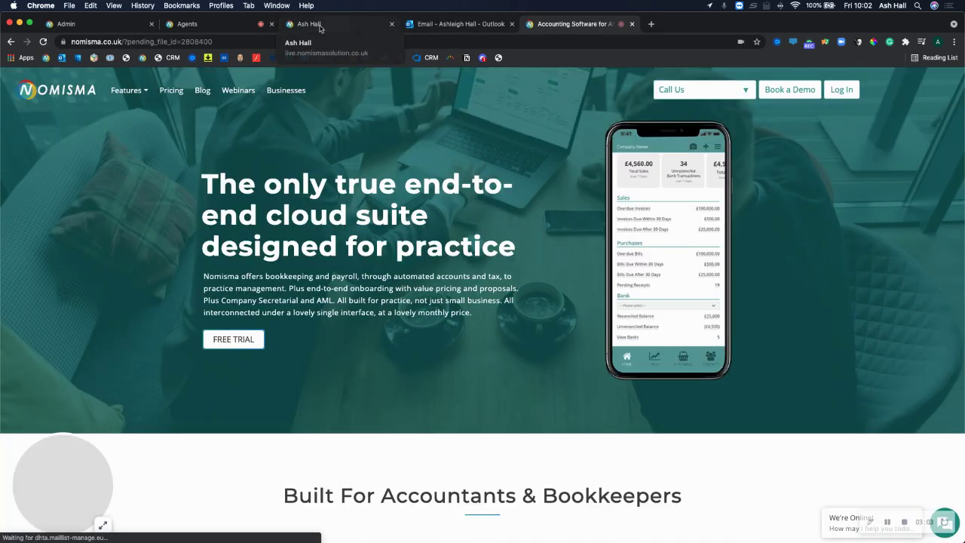
# - Switch back to the client's record in Nomisma, close the email dialog and open the client's documents
pyautogui.click(322, 30)
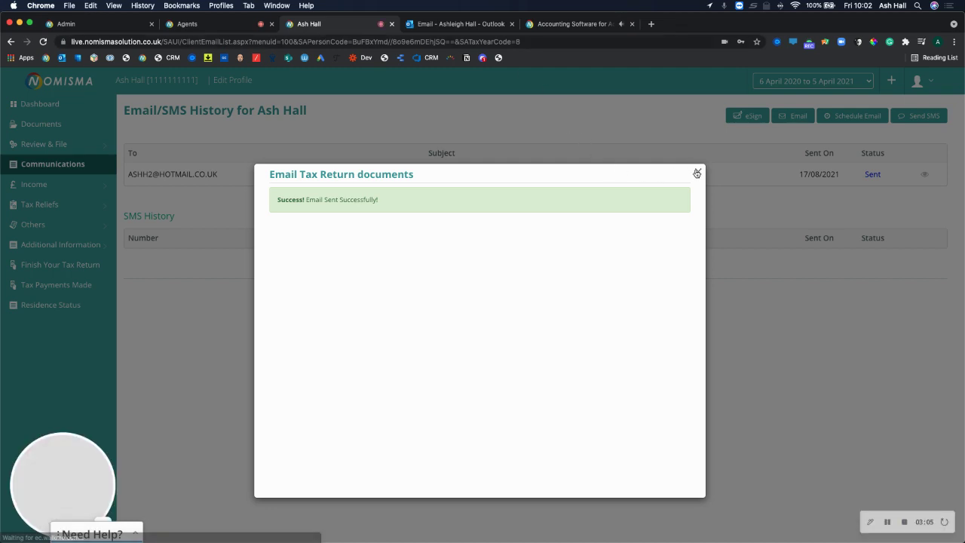
pyautogui.click(697, 172)
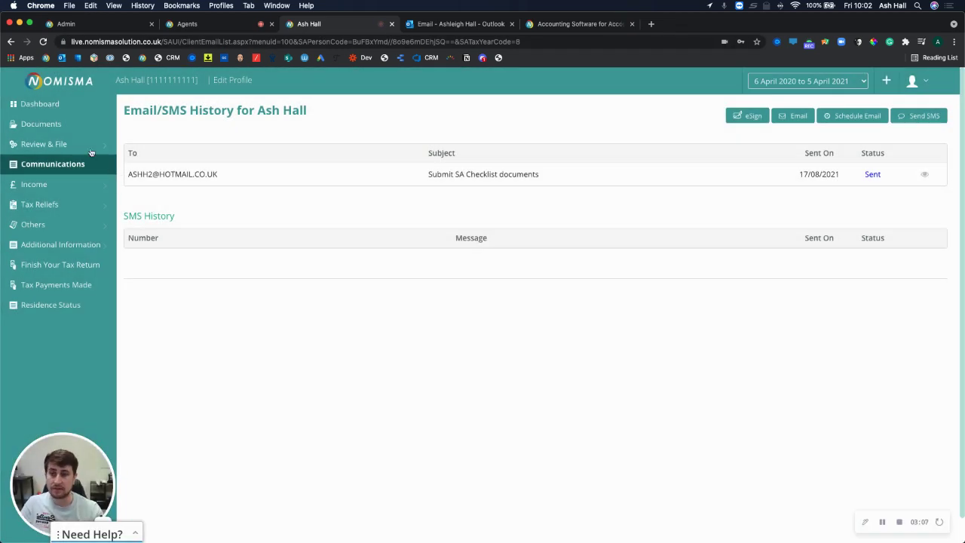
pyautogui.click(48, 125)
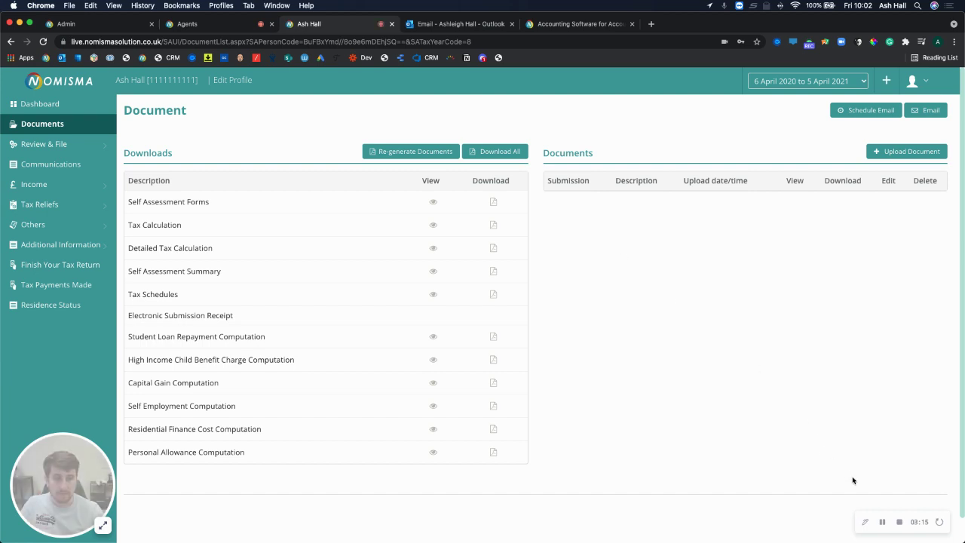
pyautogui.click(882, 523)
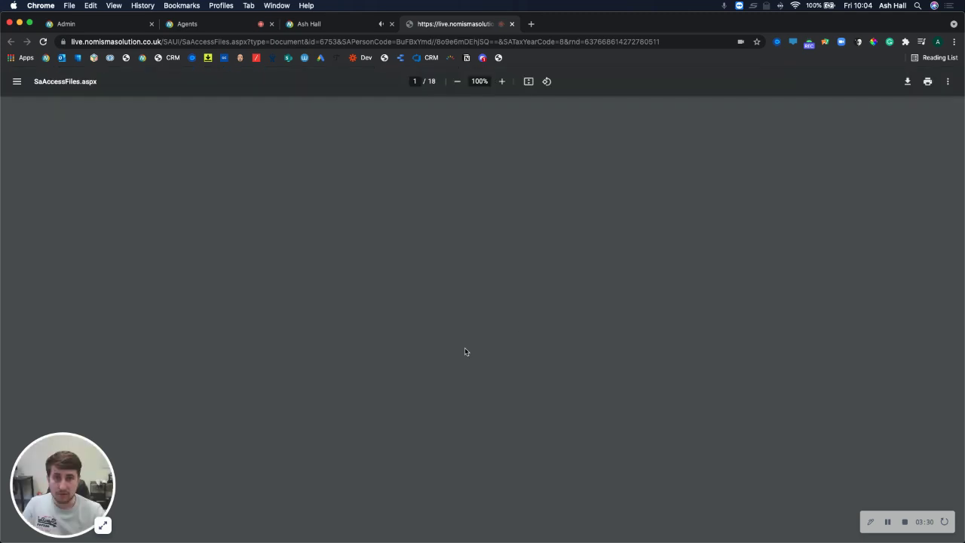
# - Examine the signed Self-Assessment form down to the signature and date in its declaration, and close it
pyautogui.scroll(-10, 465, 348)
pyautogui.scroll(-20, 465, 348)
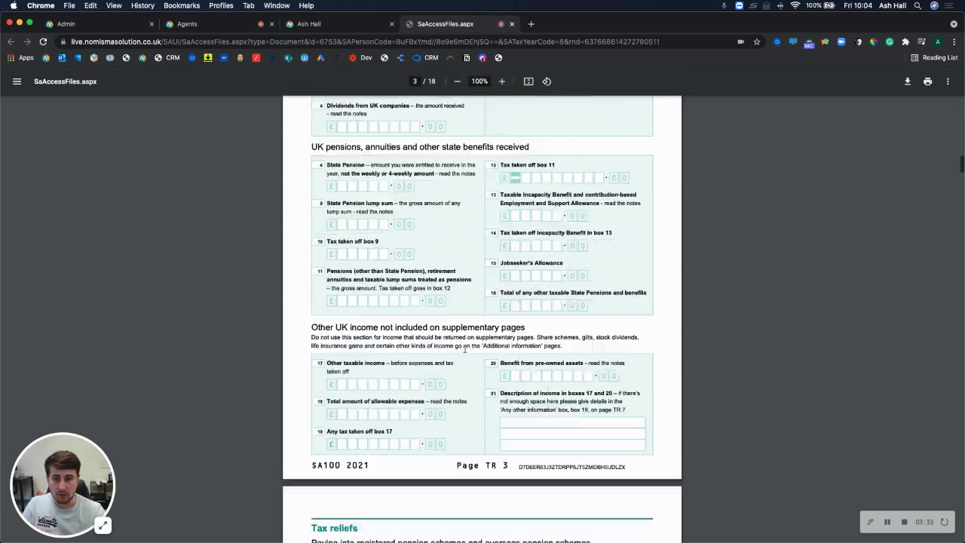
pyautogui.scroll(-20, 466, 348)
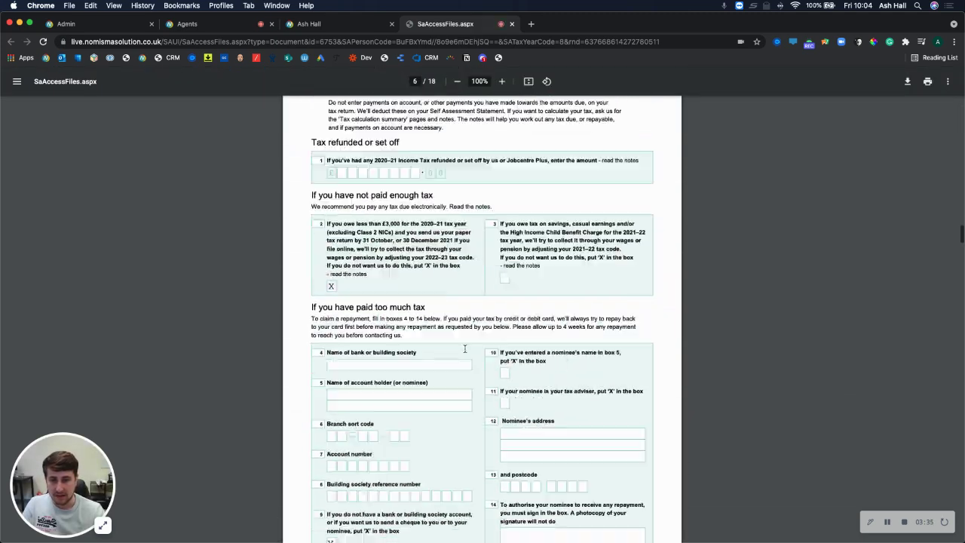
pyautogui.scroll(3, 465, 349)
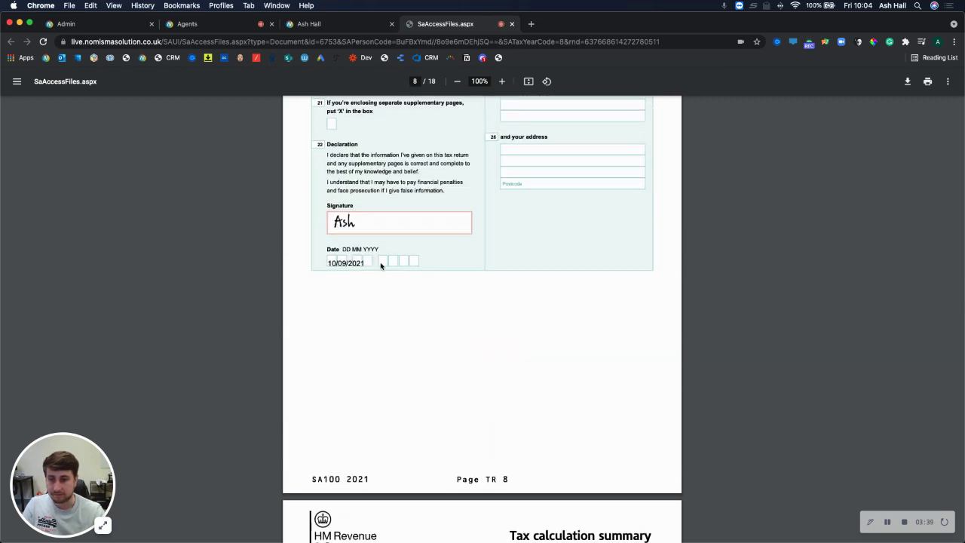
pyautogui.click(513, 23)
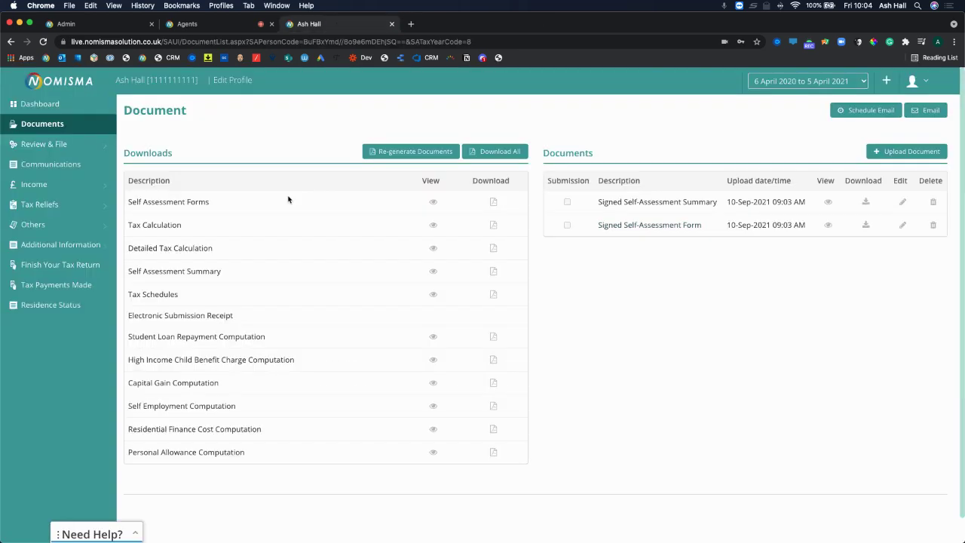
# - Check the tax return status on the client dashboard and reload the Self Assessment client list
pyautogui.click(60, 105)
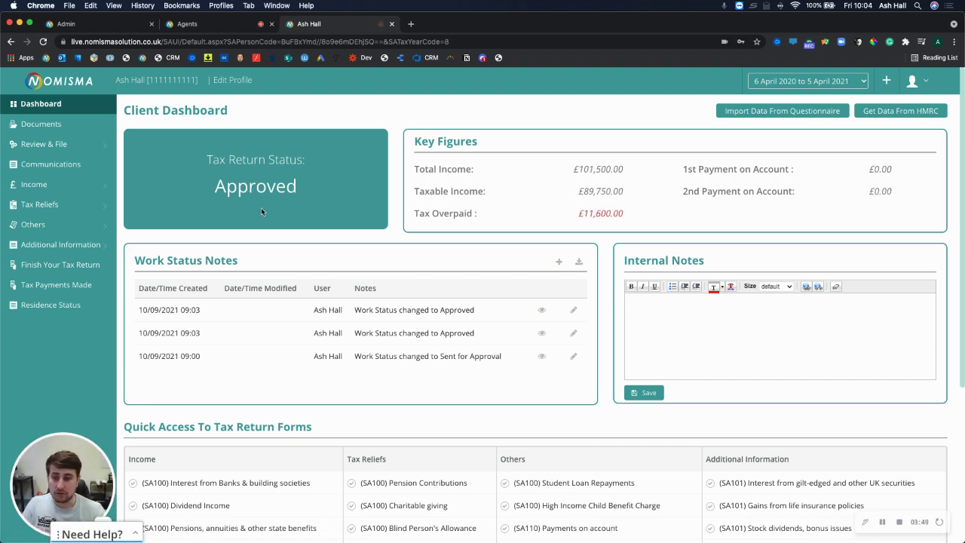
pyautogui.click(219, 24)
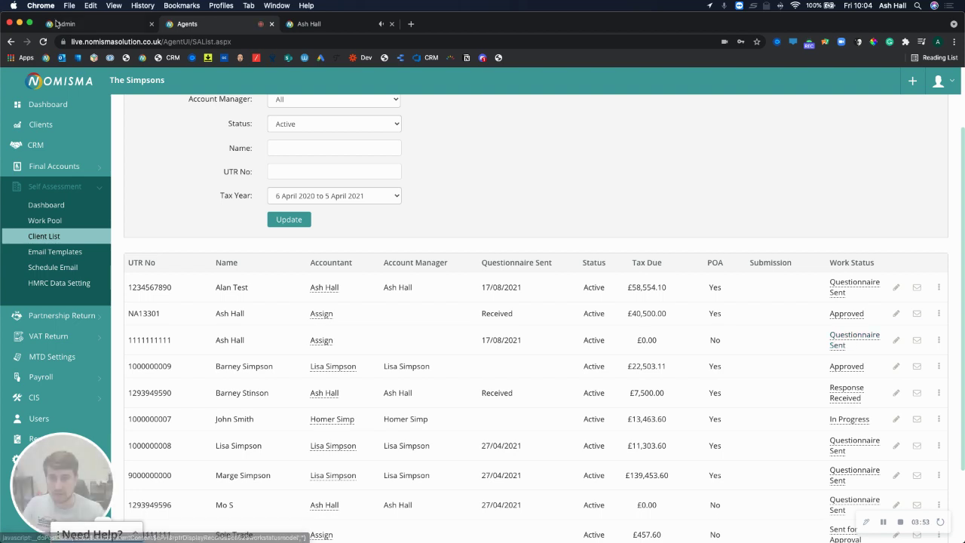
pyautogui.click(44, 43)
pyautogui.click(343, 25)
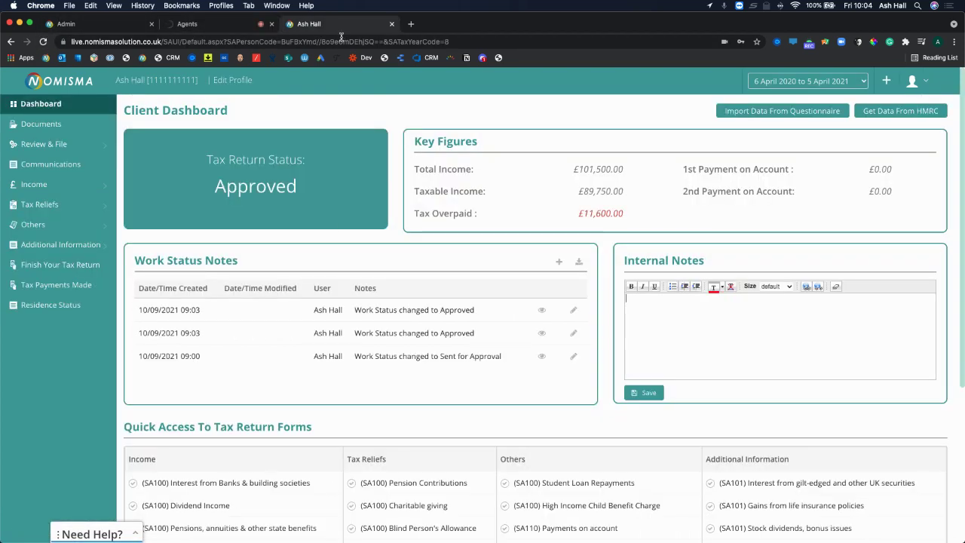